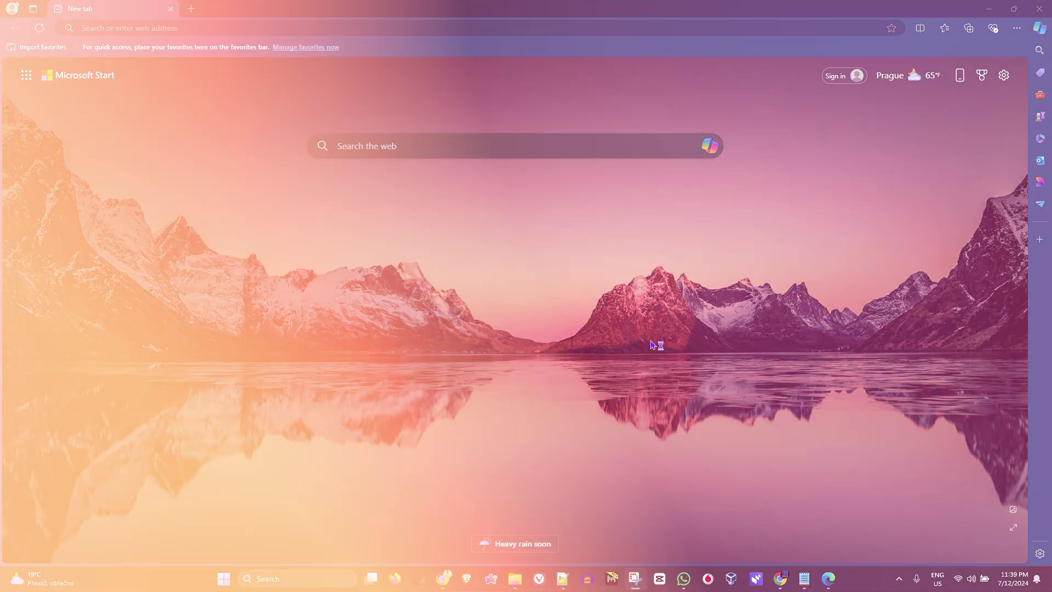
- Open the tutorial channel's Duang AI Tab video
click(1017, 28)
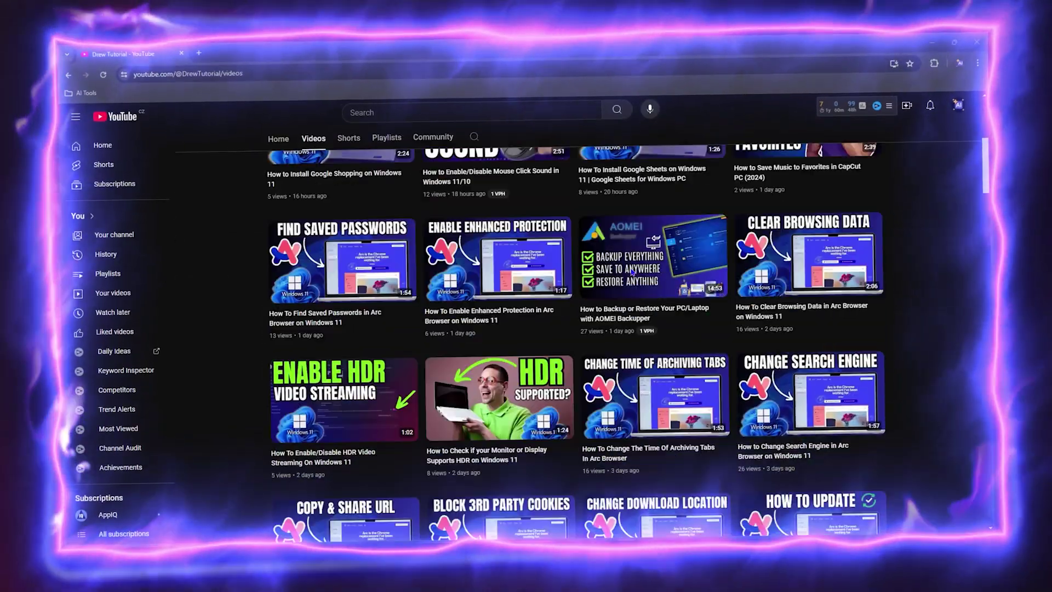
scroll(632, 272, down, 10)
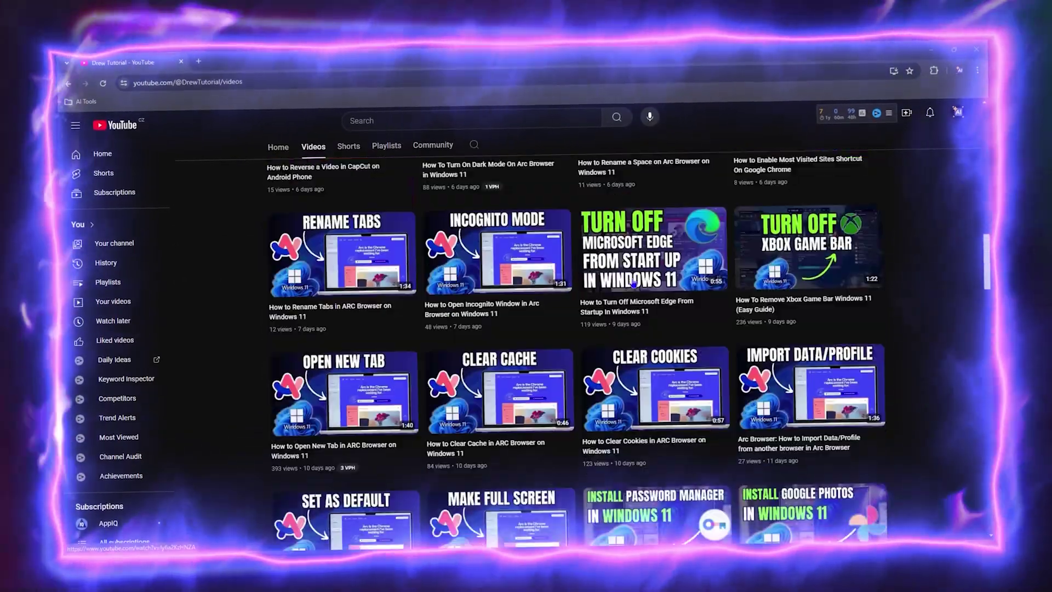
click(639, 236)
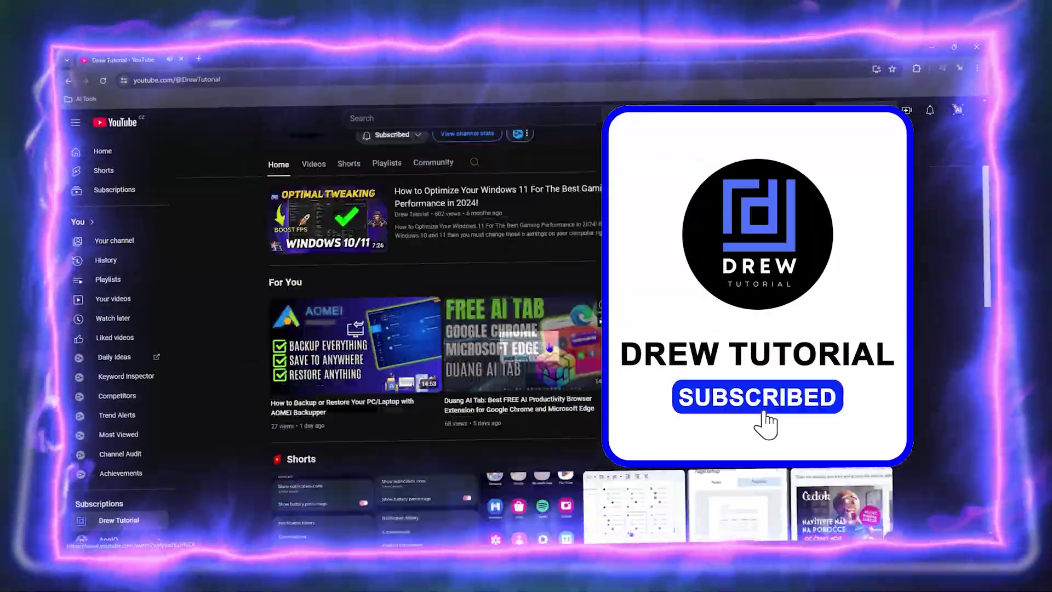
scroll(549, 348, down, 5)
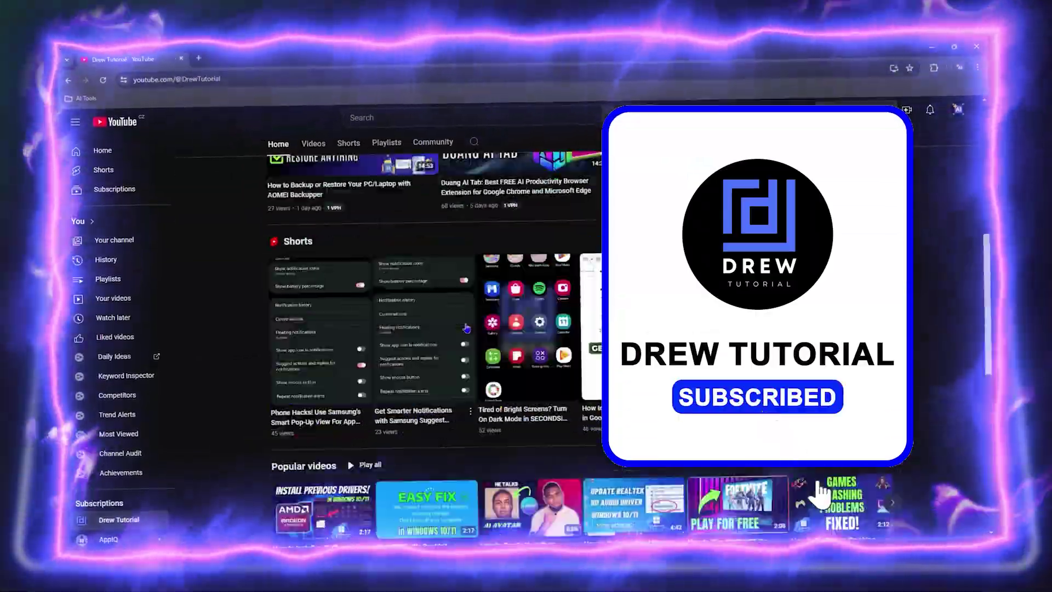
- Browse the channel's Videos and Shorts pages
click(314, 164)
scroll(637, 332, down, 10)
scroll(636, 332, up, 10)
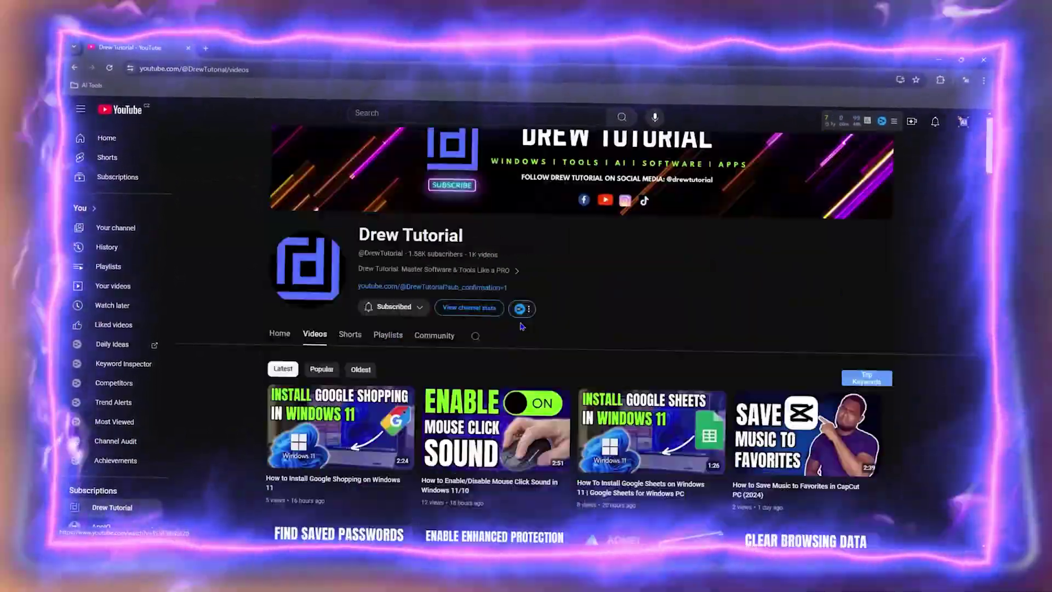
click(347, 334)
scroll(377, 394, down, 10)
scroll(376, 393, up, 10)
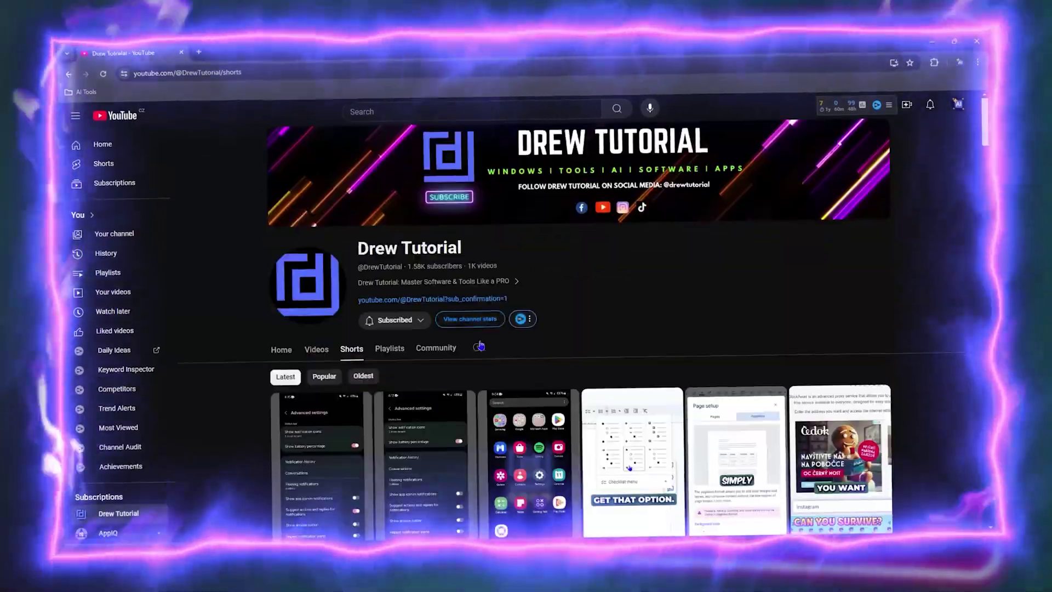
- Browse the channel's Playlists and Community pages
click(387, 335)
scroll(542, 332, down, 8)
scroll(542, 331, up, 8)
click(434, 334)
scroll(543, 332, down, 10)
- Scroll back through the channel's Videos list, then view its Playlists again
click(318, 141)
scroll(526, 329, down, 3)
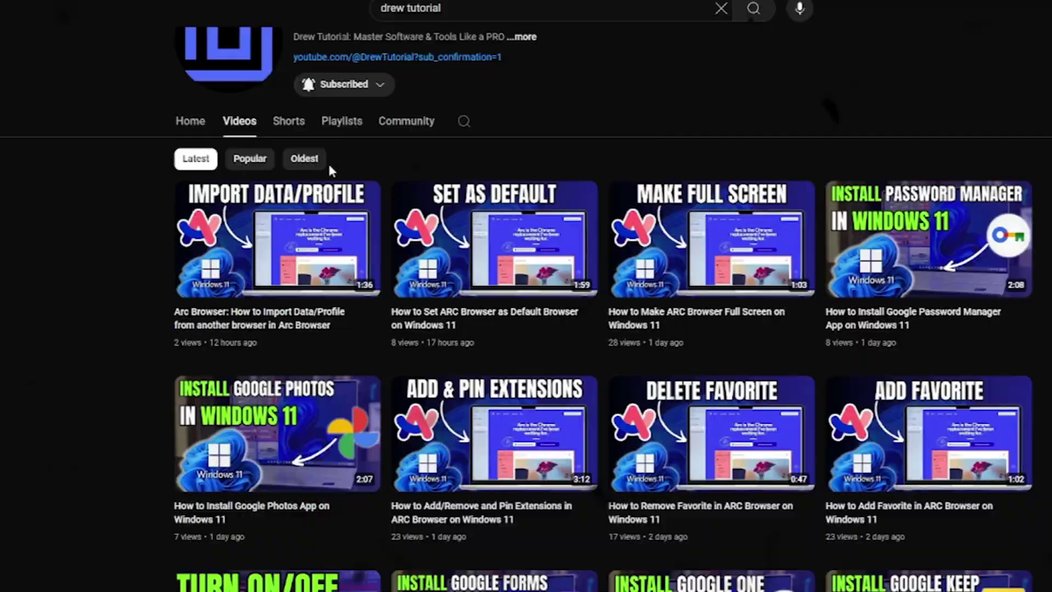
scroll(526, 329, up, 3)
scroll(526, 329, down, 8)
scroll(526, 529, down, 10)
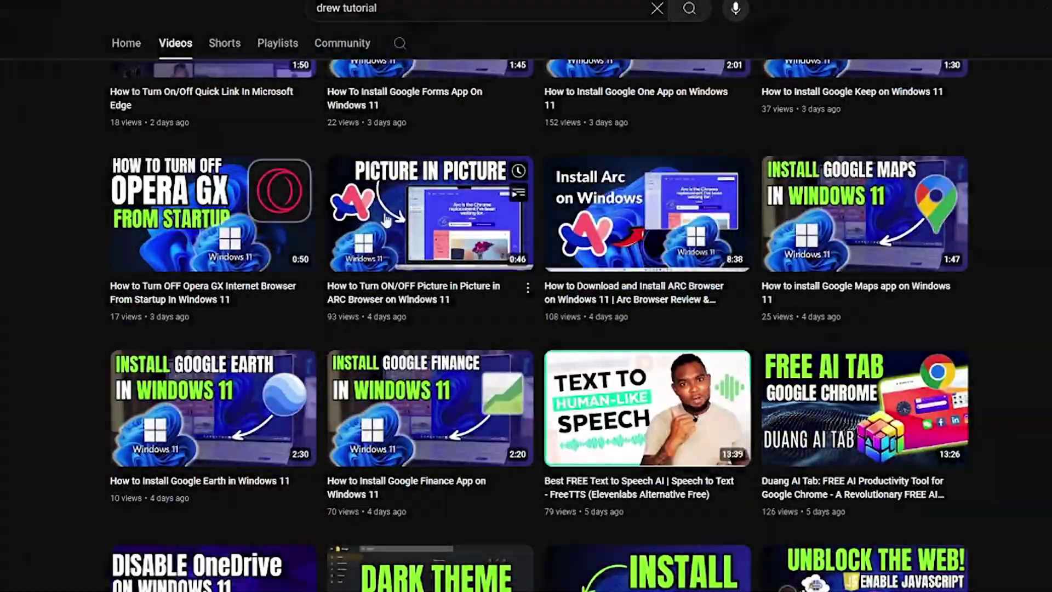
scroll(264, 329, up, 15)
click(265, 327)
scroll(227, 317, down, 3)
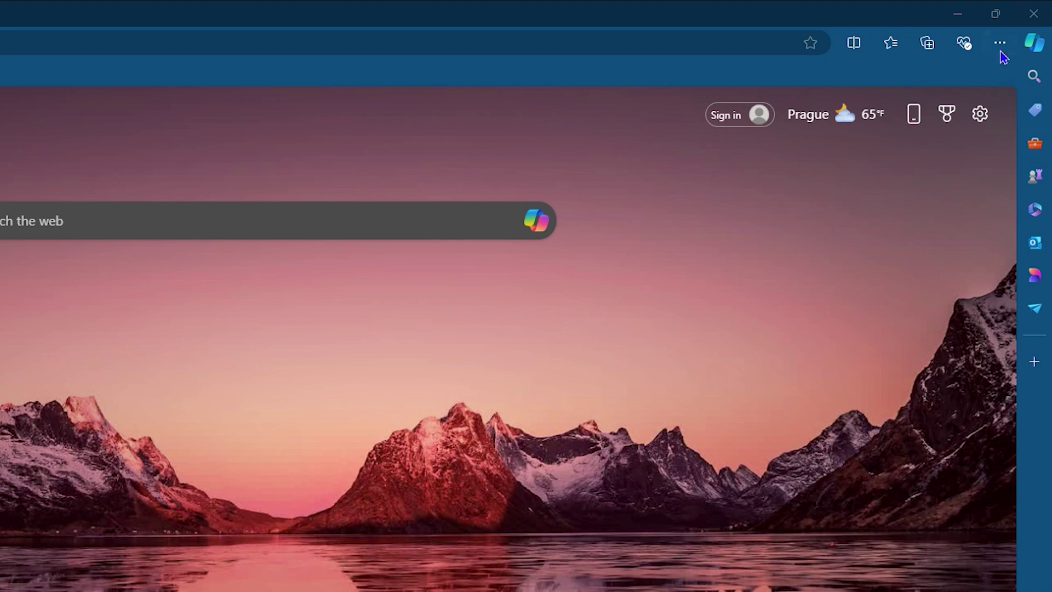
click(1001, 48)
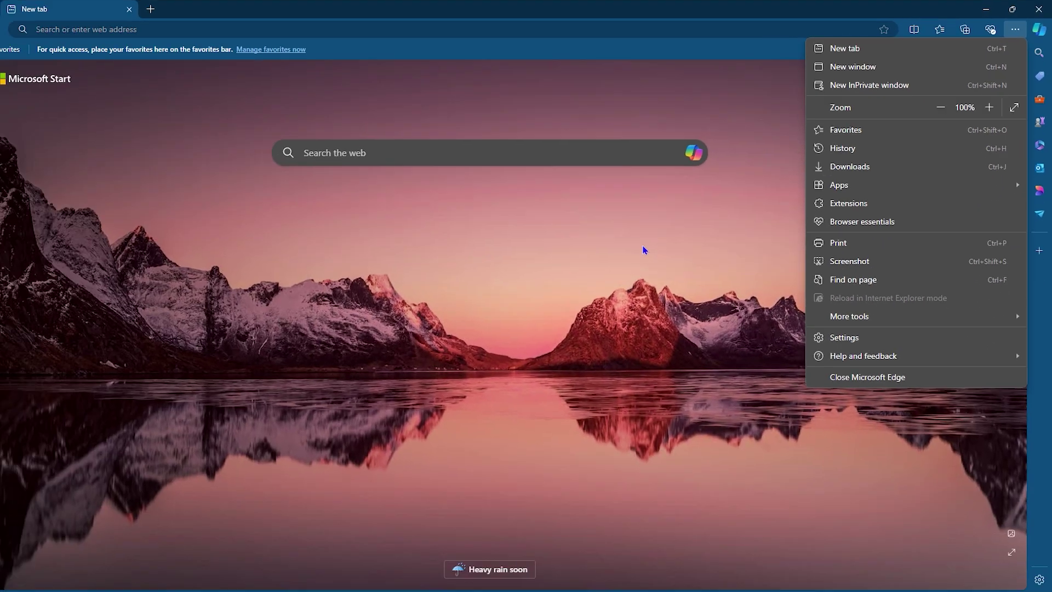
click(482, 346)
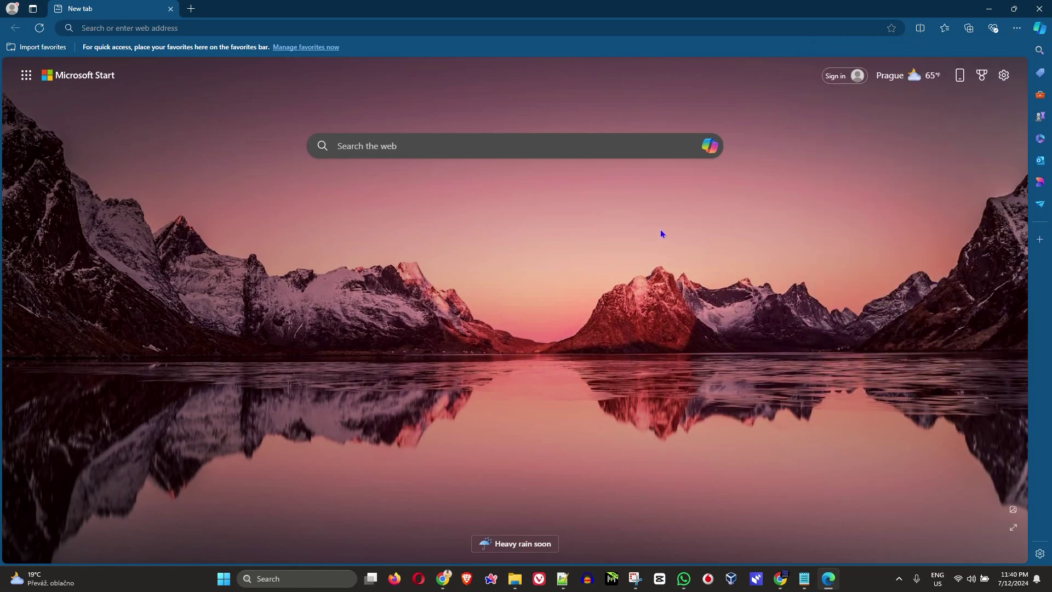
- Capture the area around the new-tab search bar and open it in Markup
key(ctrl+shift+s)
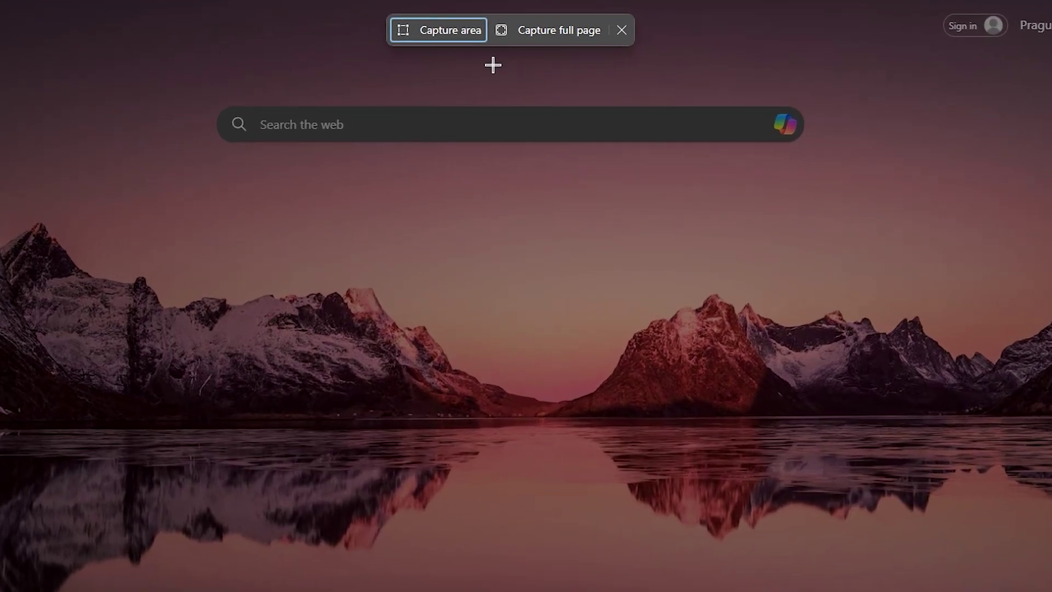
drag(192, 72, 830, 192)
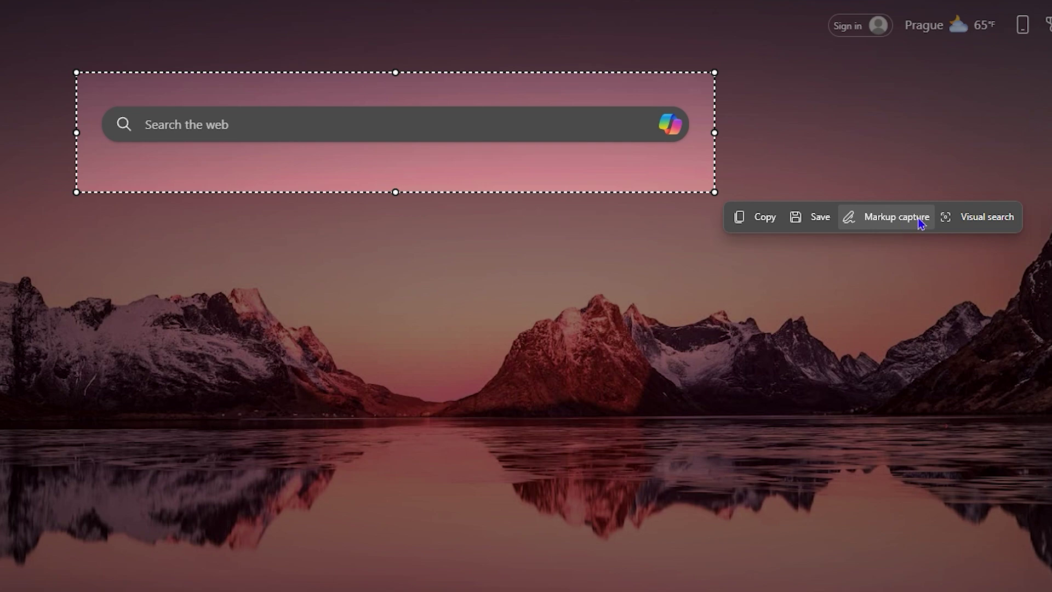
click(870, 225)
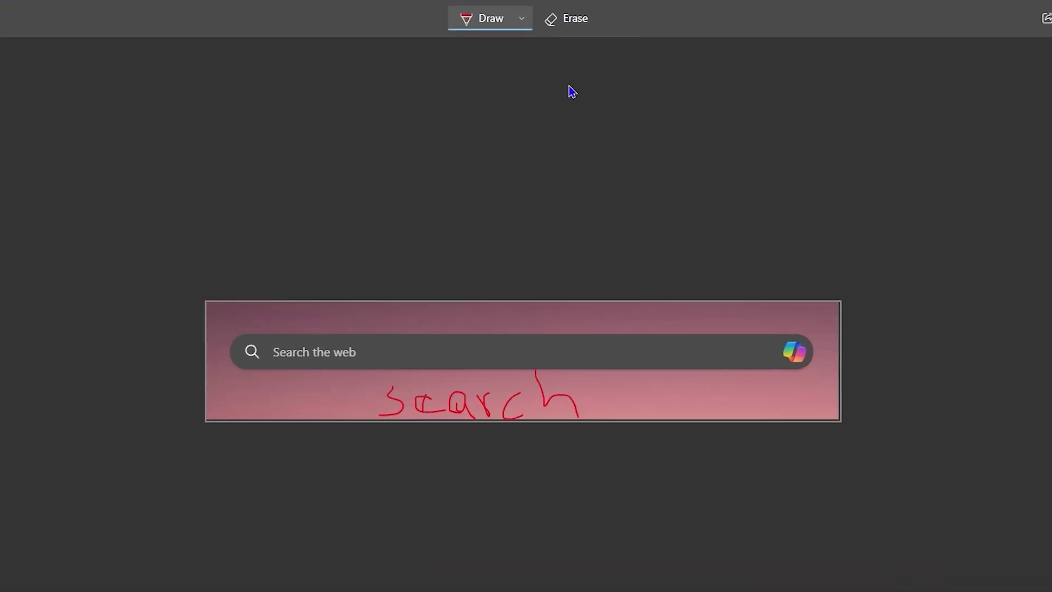
- Erase the red handwritten 'search' ink below the search bar
click(570, 29)
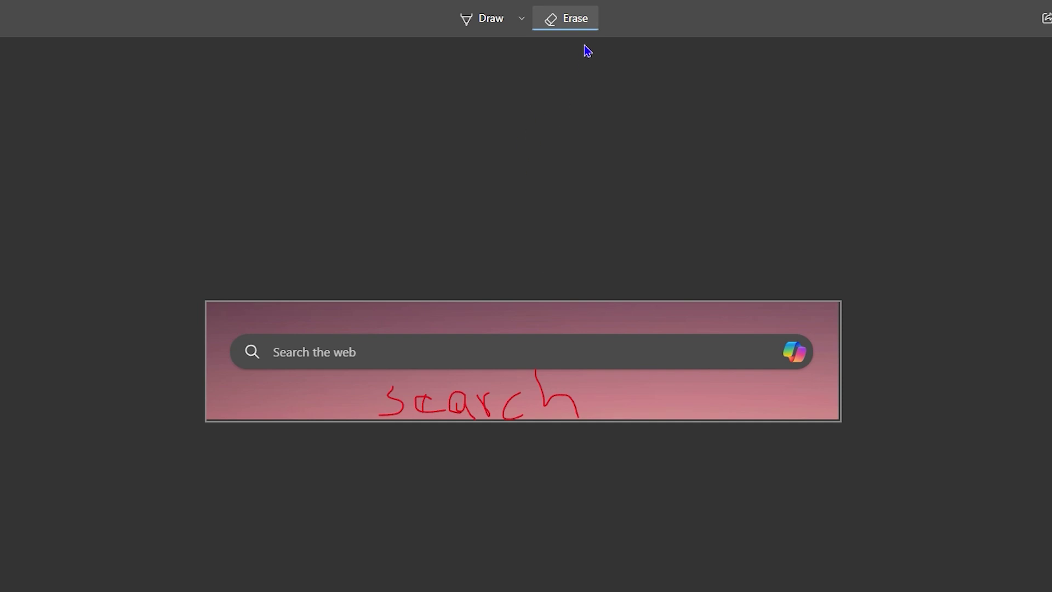
click(587, 26)
mouse_move(625, 392)
mouse_down()
mouse_move(369, 411)
mouse_move(447, 391)
mouse_up()
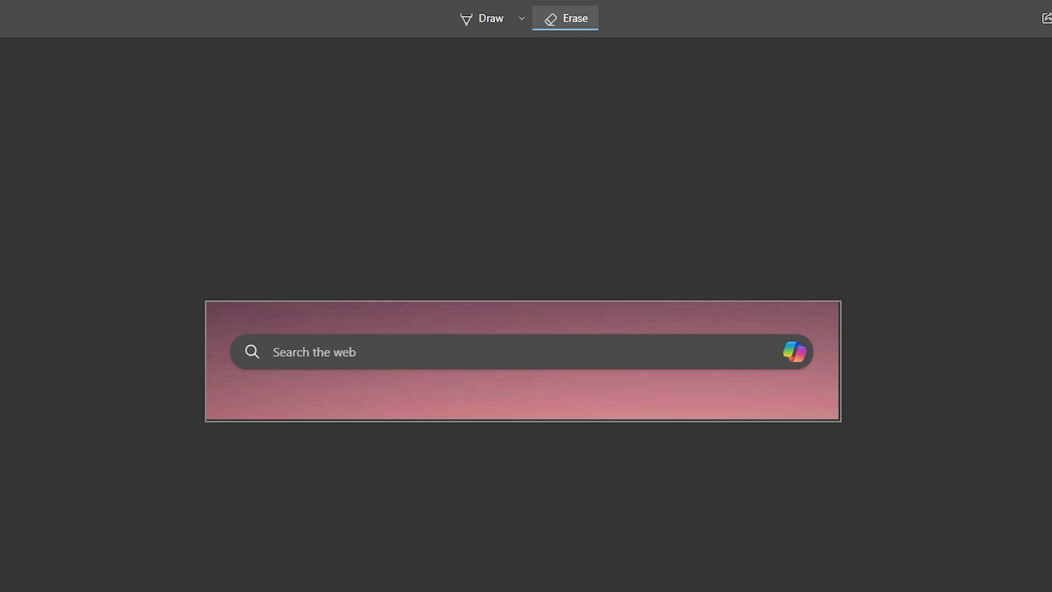
- Draw a purple stroke at about two-thirds thickness under the search bar
click(492, 27)
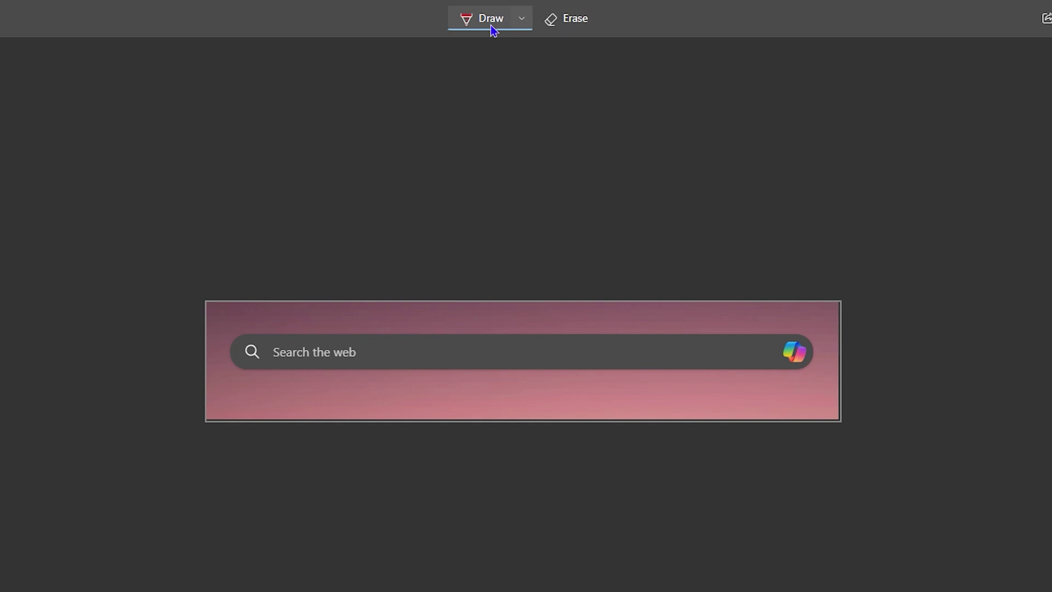
click(522, 22)
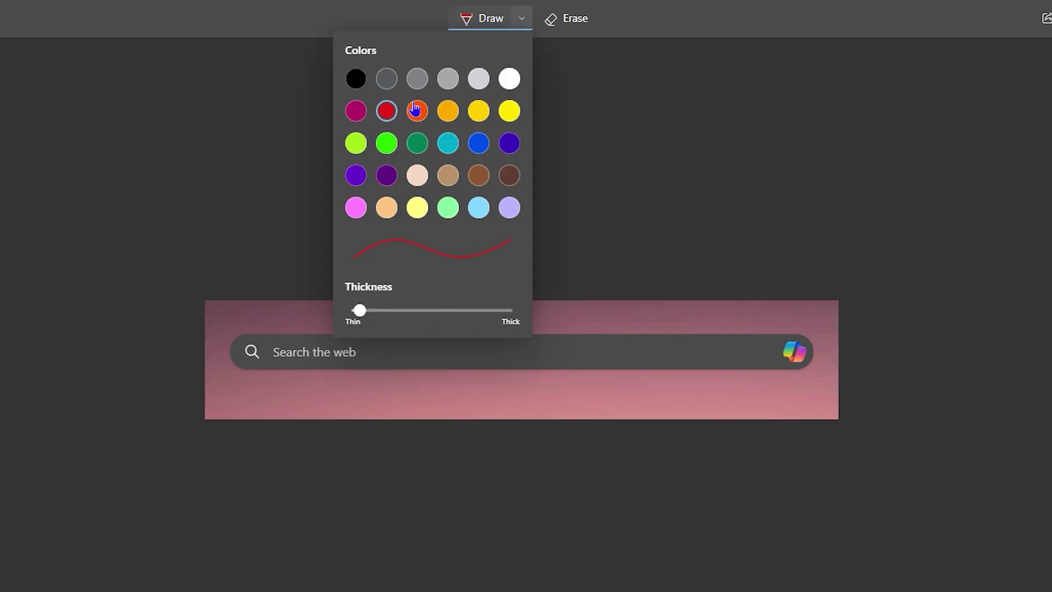
click(356, 175)
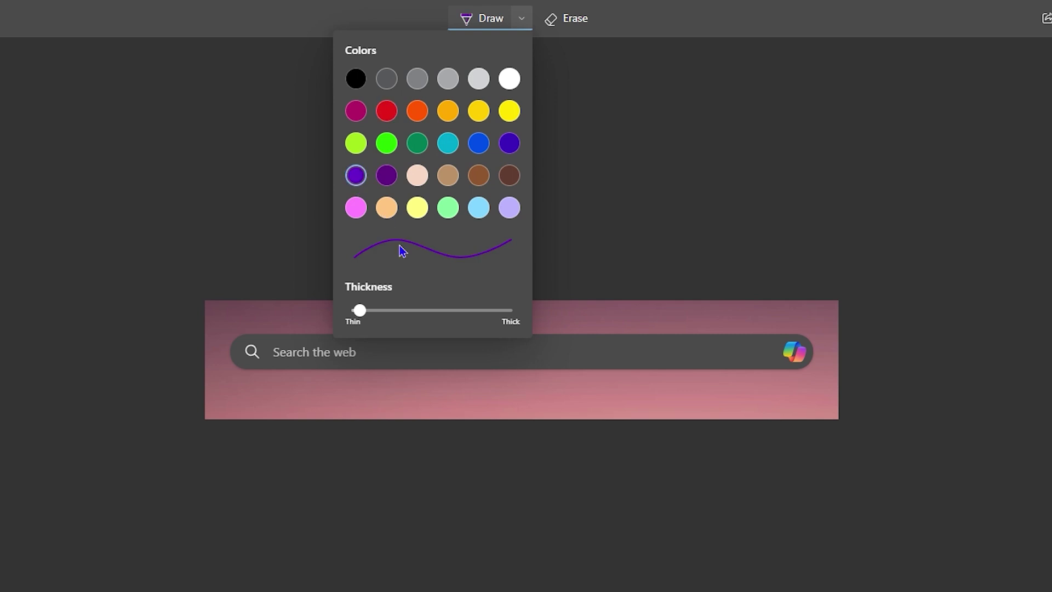
drag(361, 311, 455, 310)
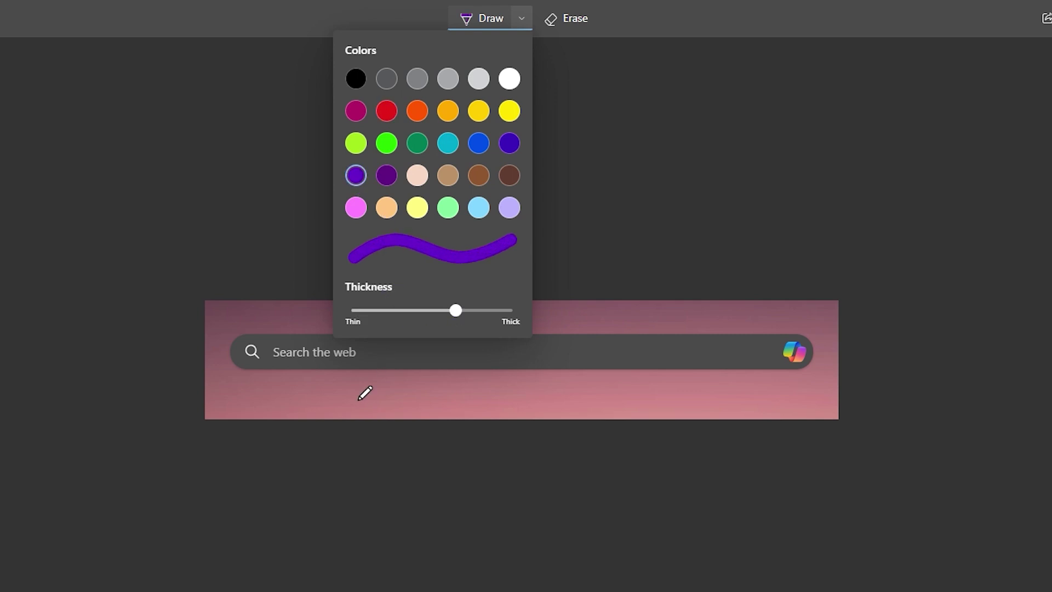
mouse_move(353, 406)
mouse_down()
mouse_move(441, 368)
mouse_move(504, 374)
mouse_move(602, 414)
mouse_move(646, 370)
mouse_up()
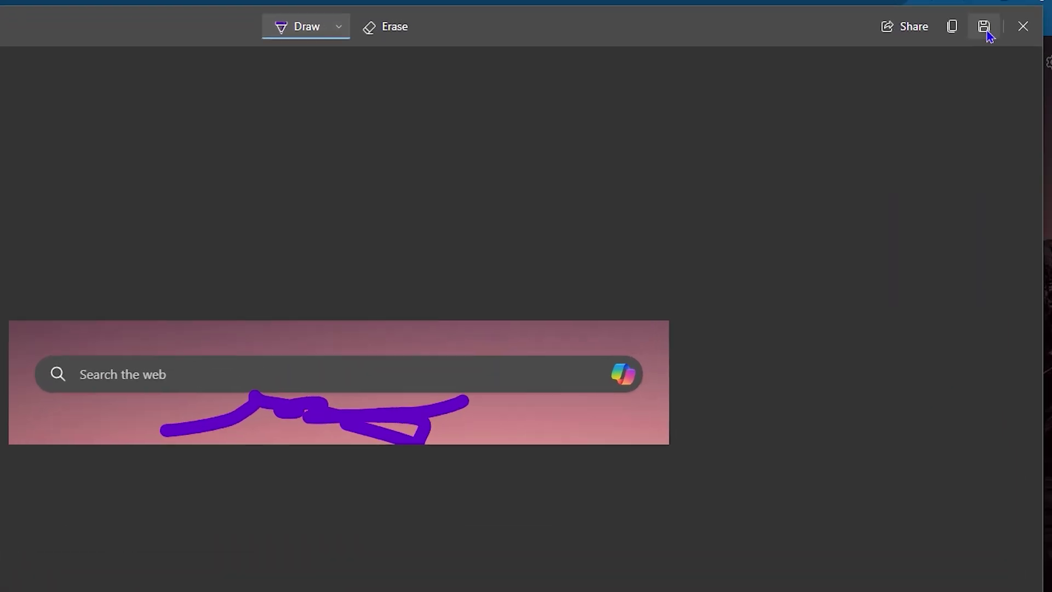
- Save the marked-up screenshot, open it from Downloads in Photos, then close Photos
click(956, 50)
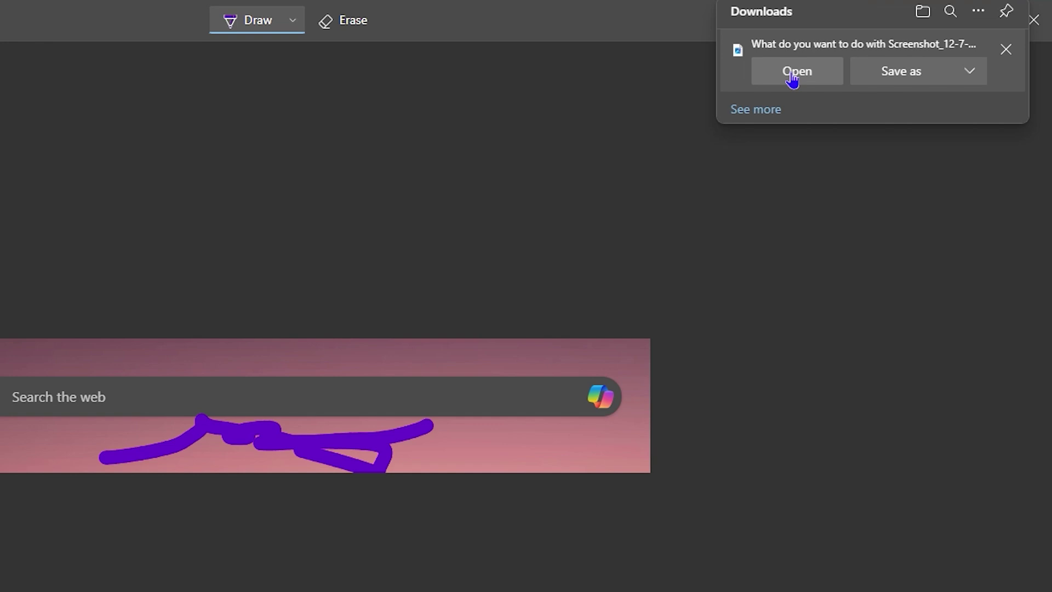
click(758, 117)
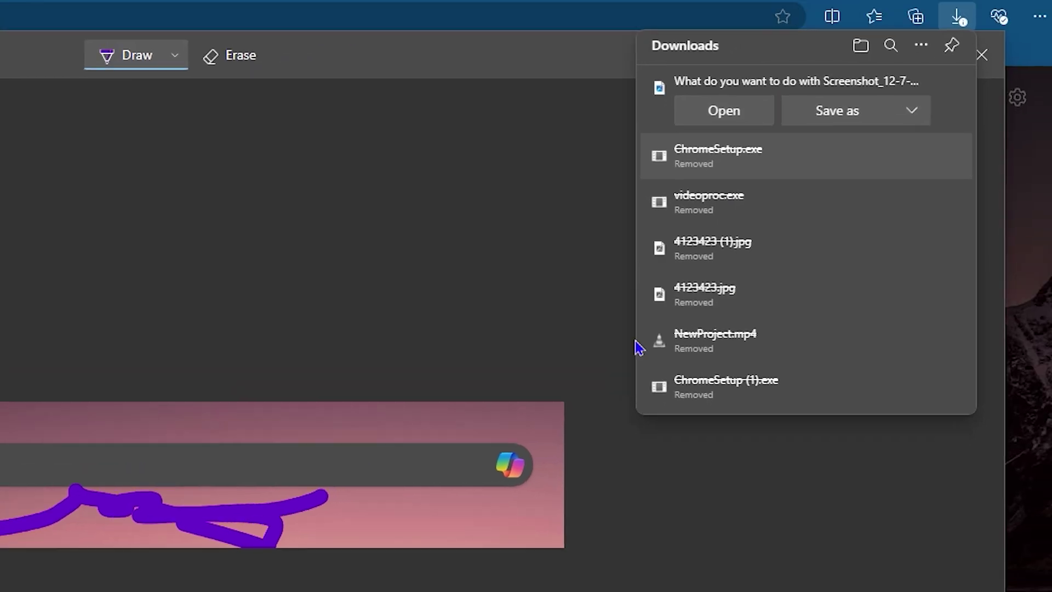
click(699, 117)
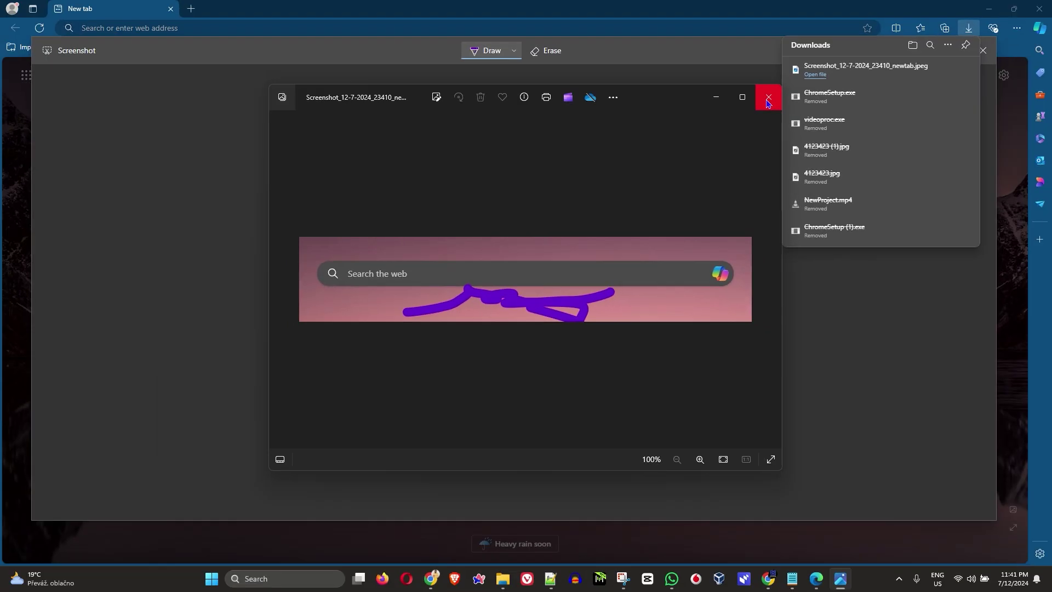
click(900, 28)
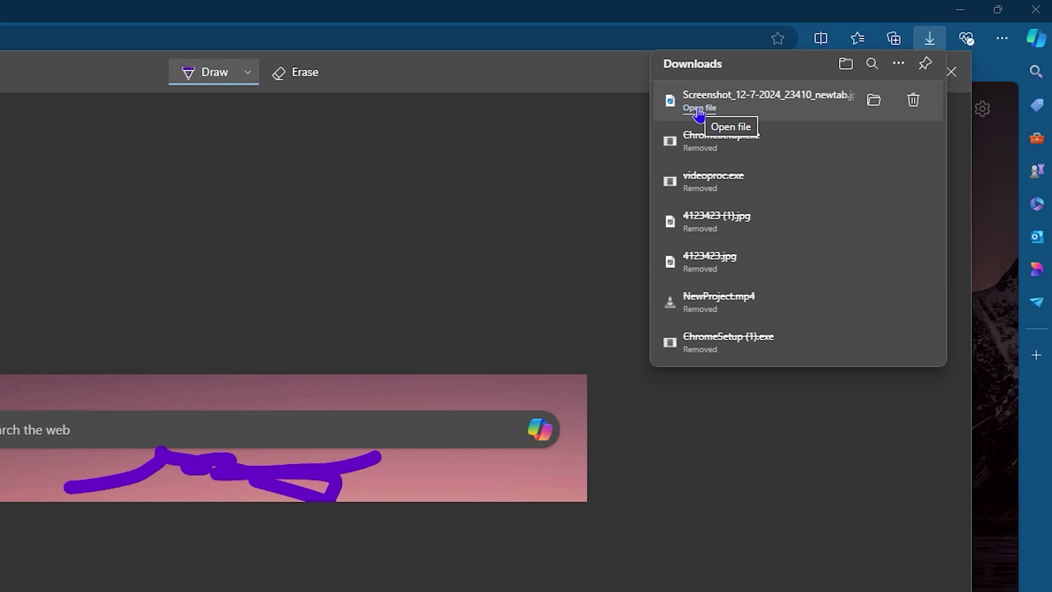
- Reopen the downloaded screenshot and show the JPEG in its folder
click(699, 109)
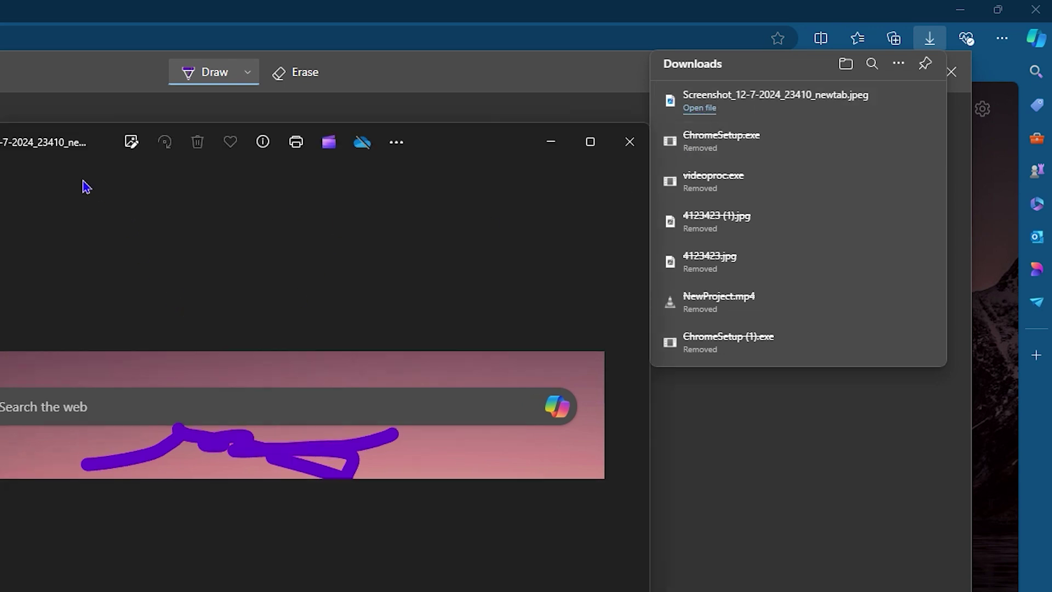
mouse_move(676, 118)
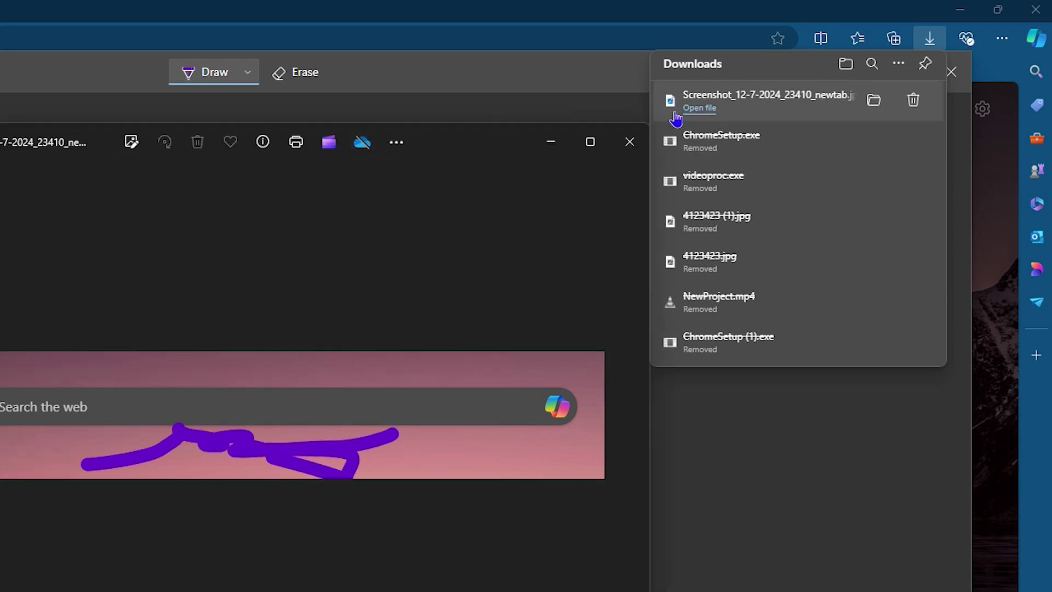
click(874, 107)
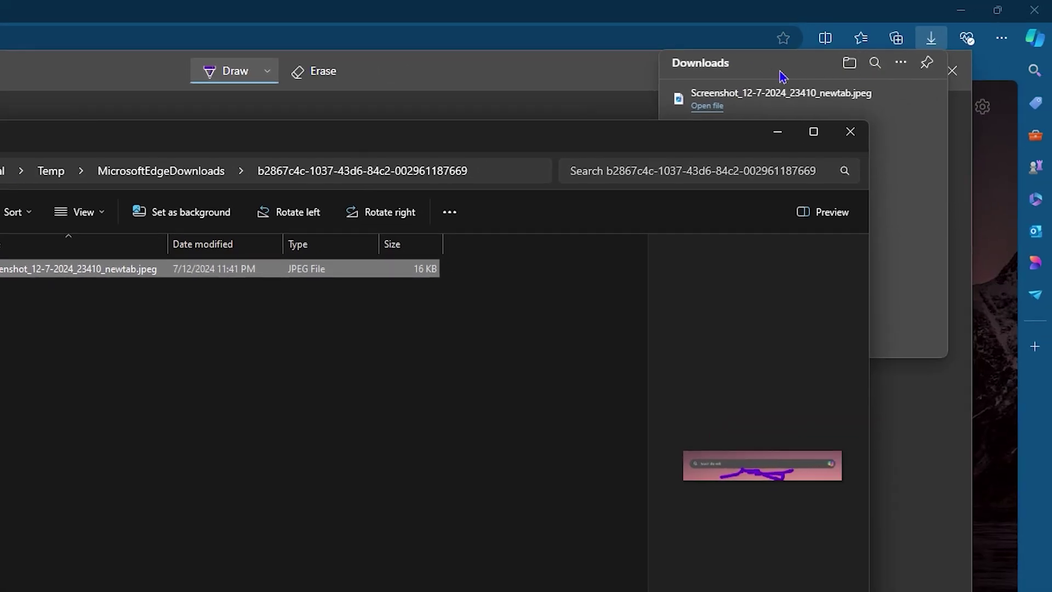
- Return to Edge and reopen the full downloads list from the main menu
click(967, 1)
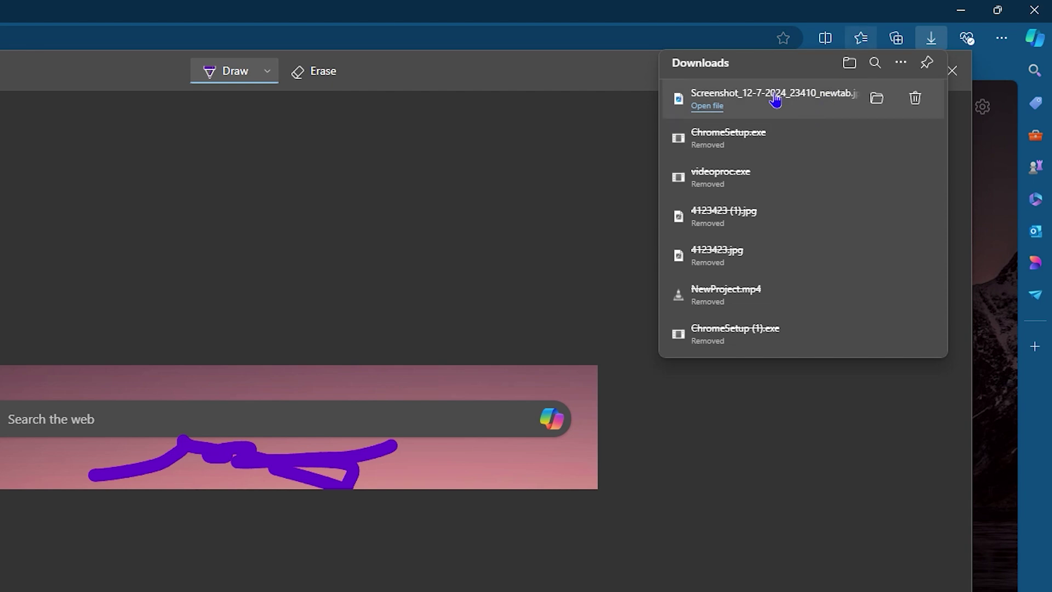
click(415, 248)
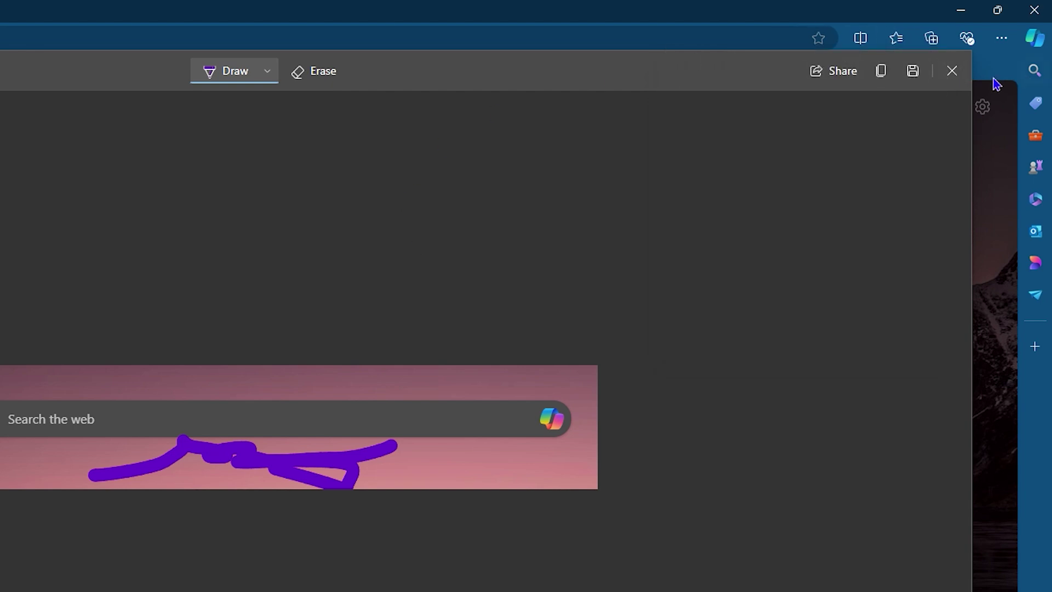
click(1001, 38)
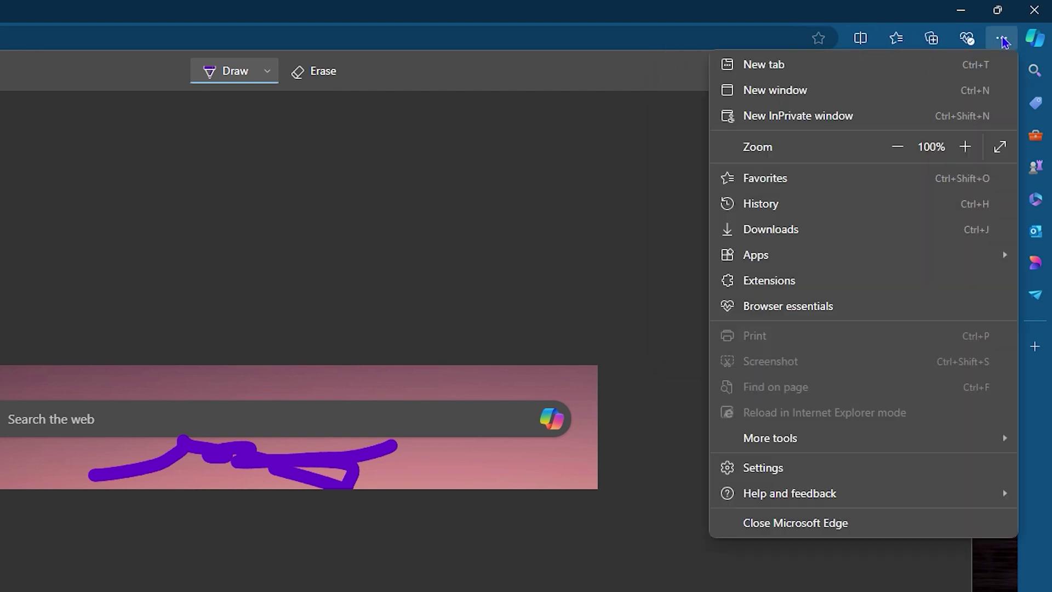
click(793, 232)
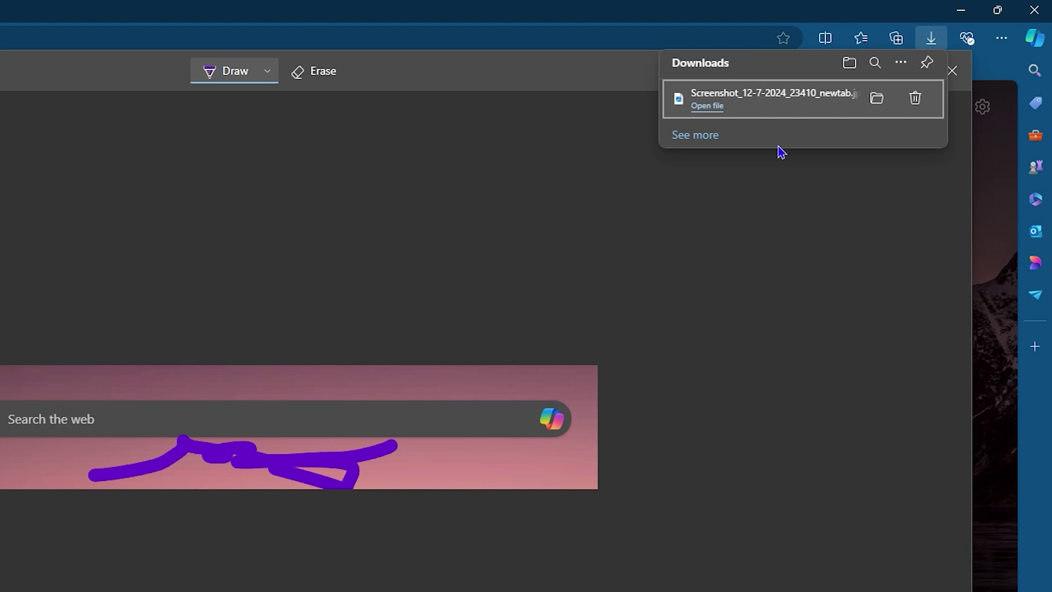
click(704, 134)
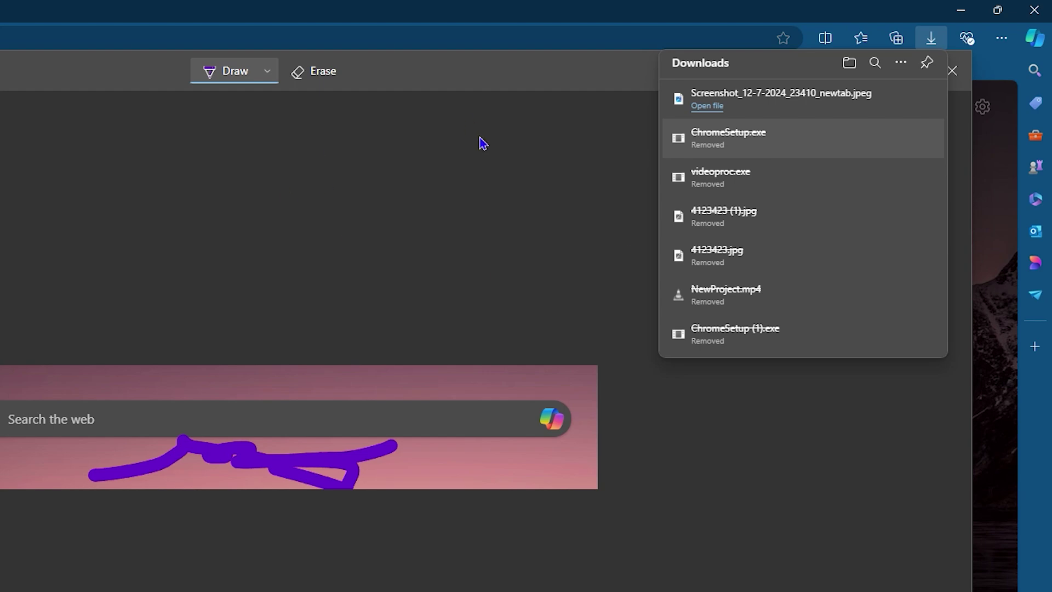
- Close the markup editor and show the saved JPEG in its folder again
key(Escape)
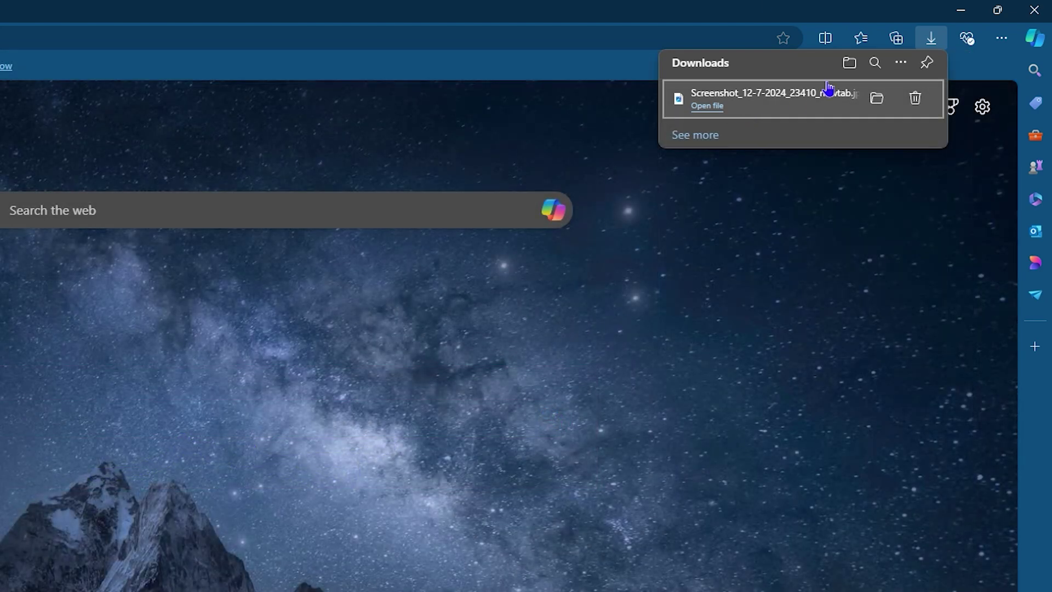
click(877, 107)
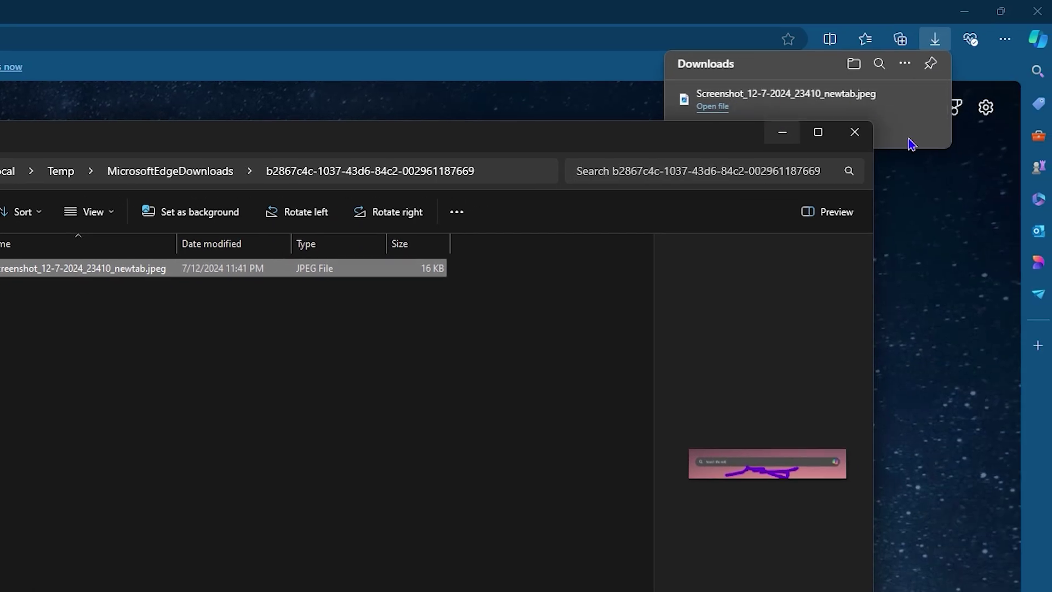
click(911, 144)
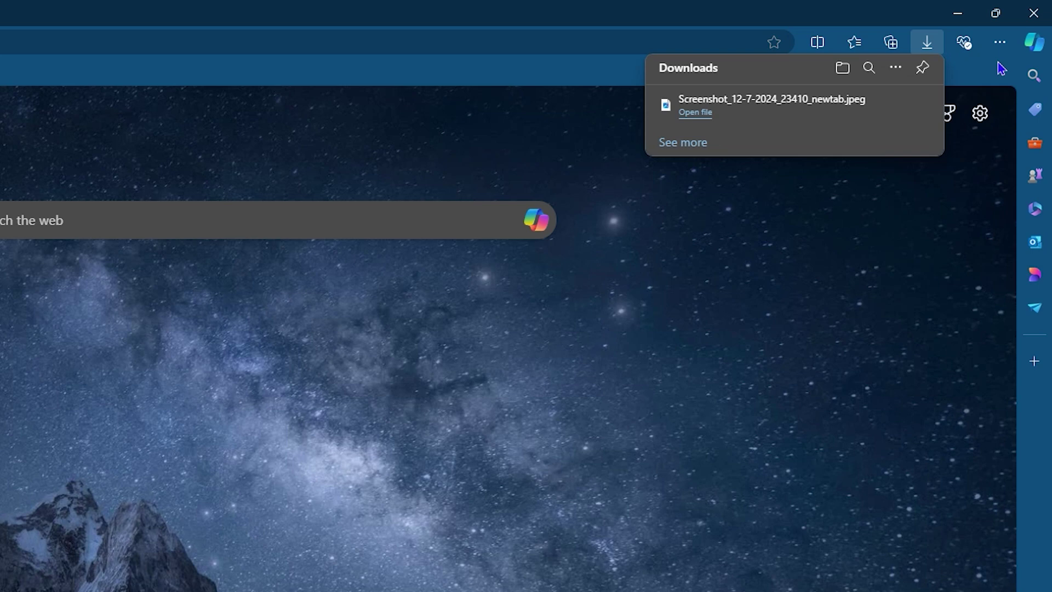
- Take a new Screenshot of the search box area from the main menu and save it
click(1016, 28)
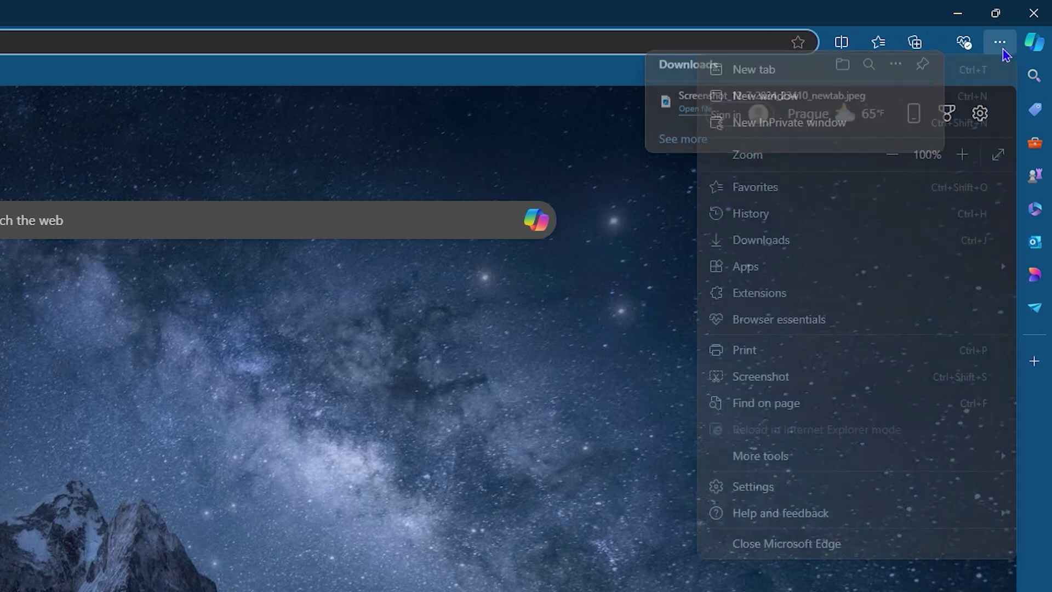
click(735, 378)
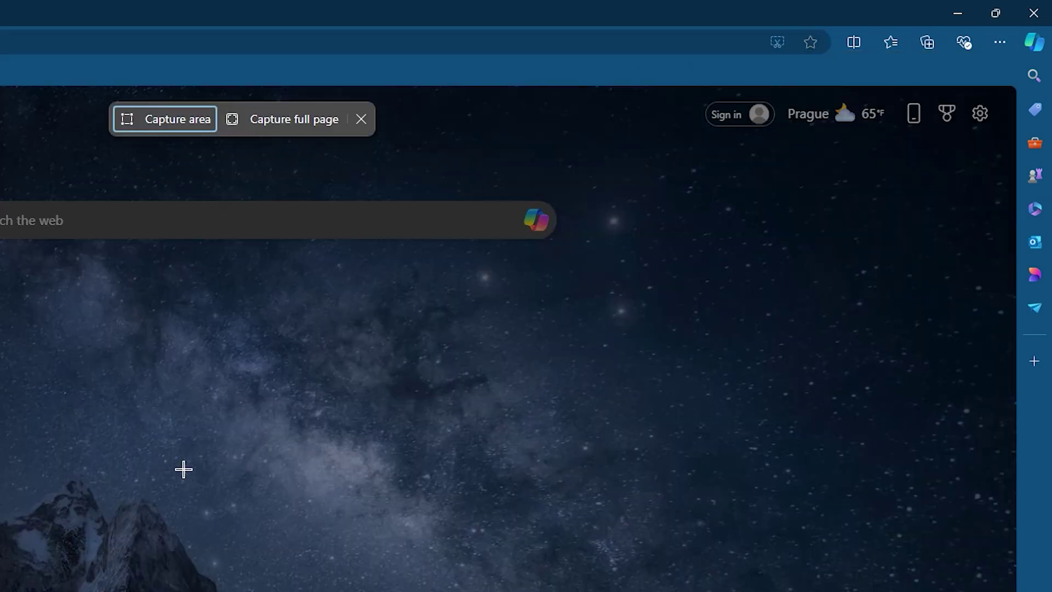
drag(81, 154, 829, 312)
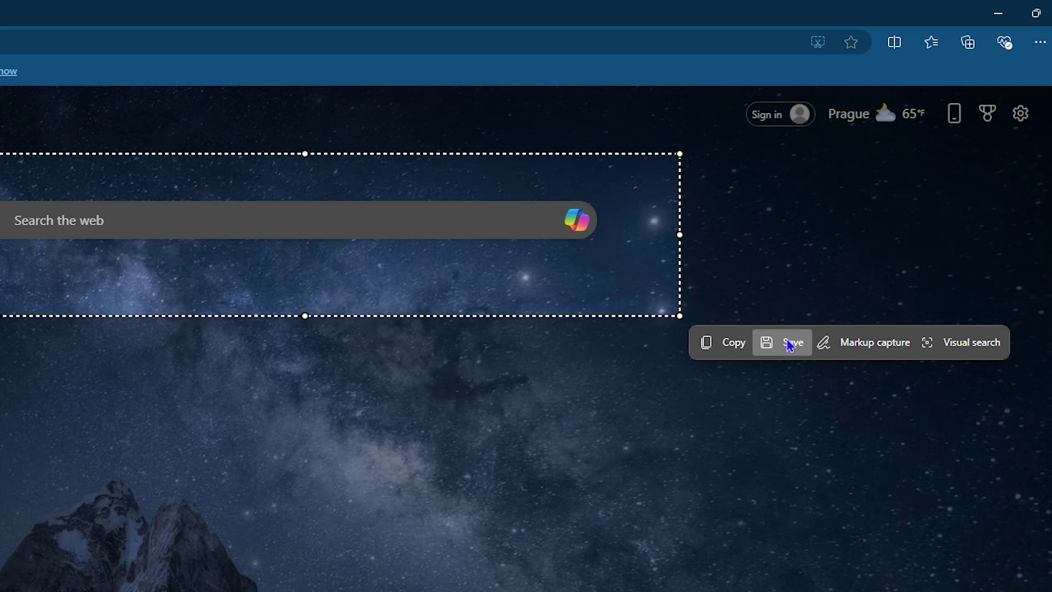
click(943, 344)
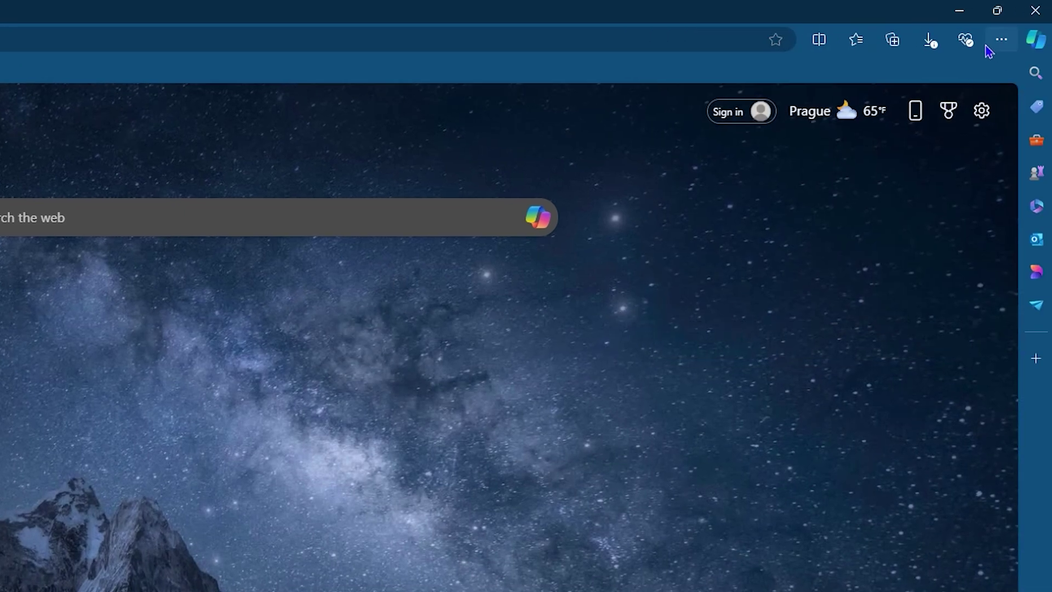
- Use Save as in Downloads to store the JPEG in the Downloads folder
click(929, 43)
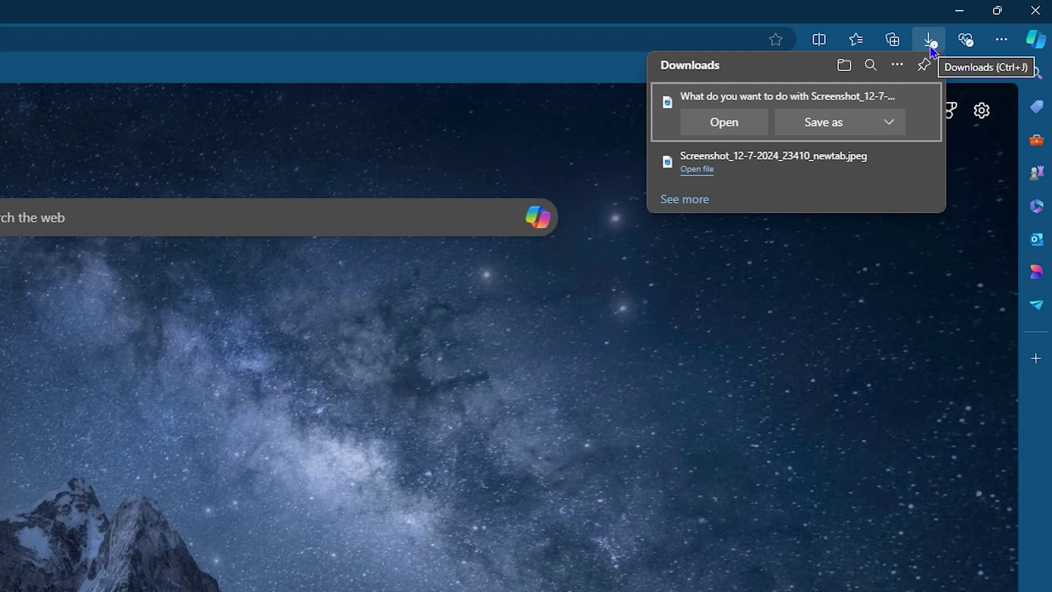
click(825, 127)
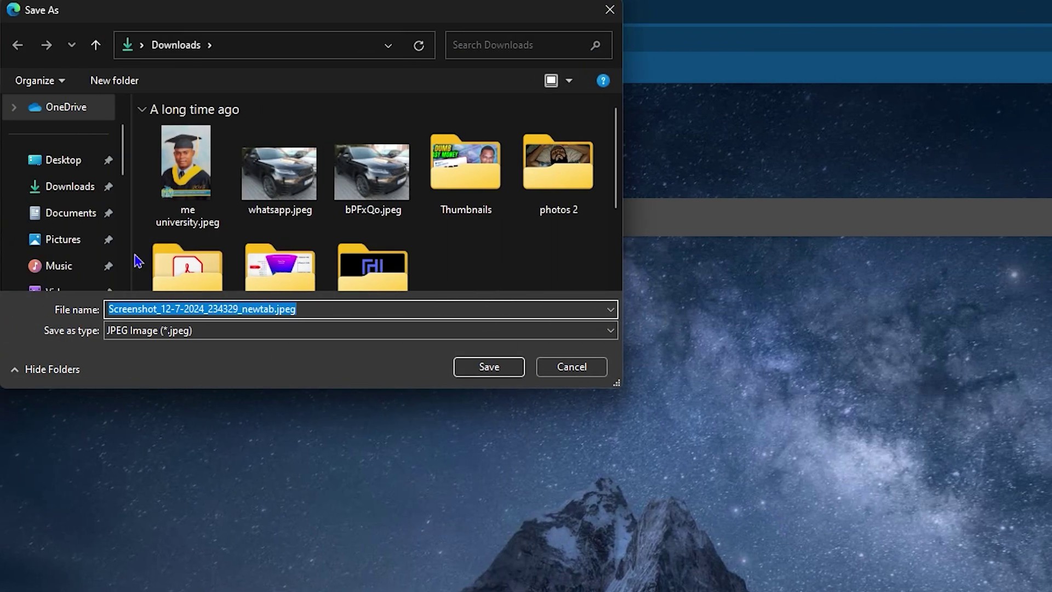
click(474, 372)
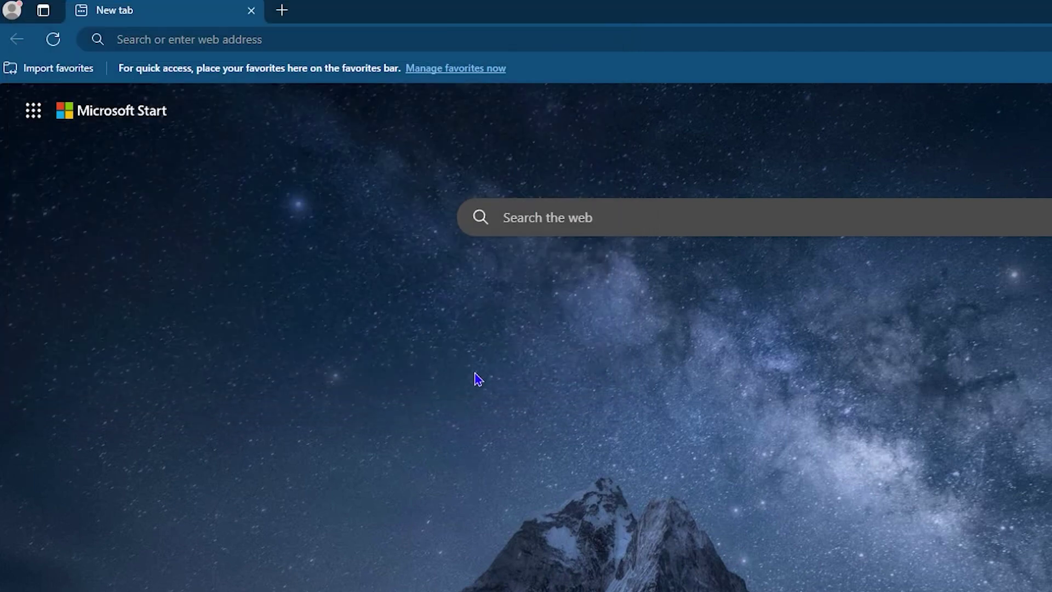